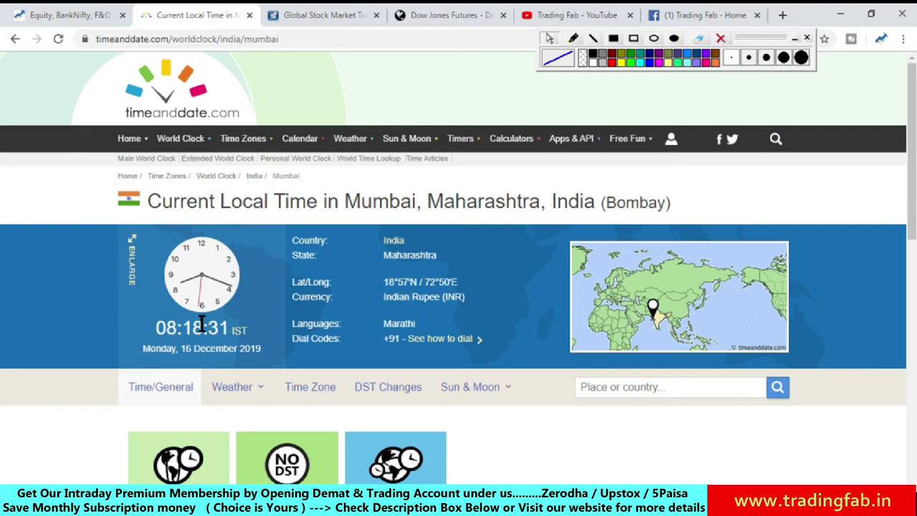
Review the European and Asian market indices on the global indices page, and check the Dow Jones futures page
left_click(315, 14)
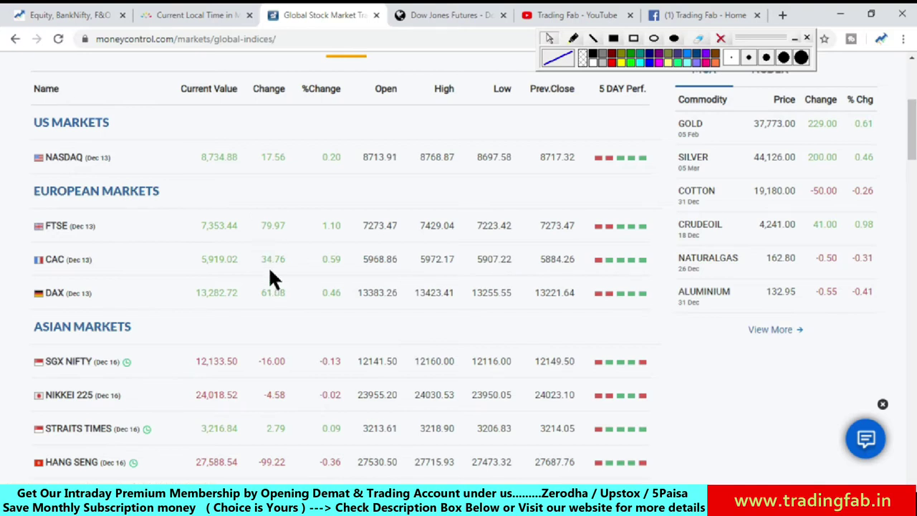
scroll(270, 280, "down", 1)
scroll(270, 278, "down", 1)
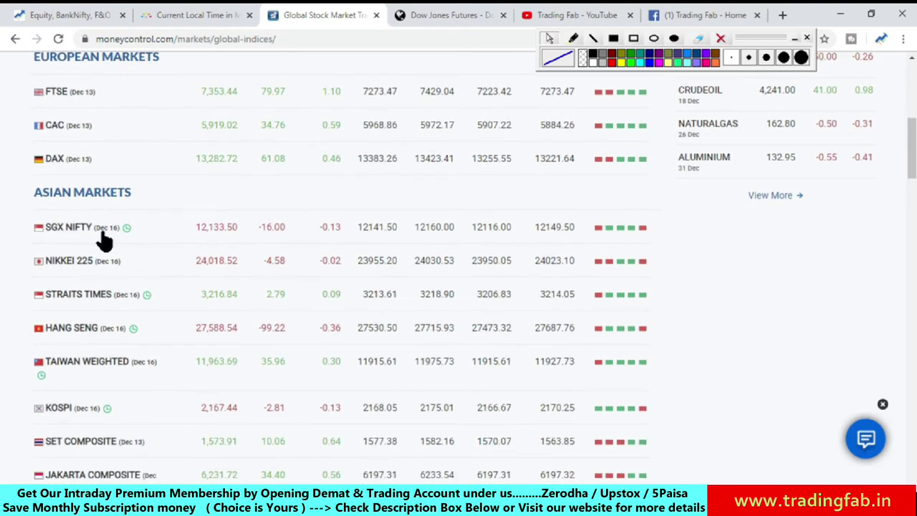
scroll(100, 239, "down", 2)
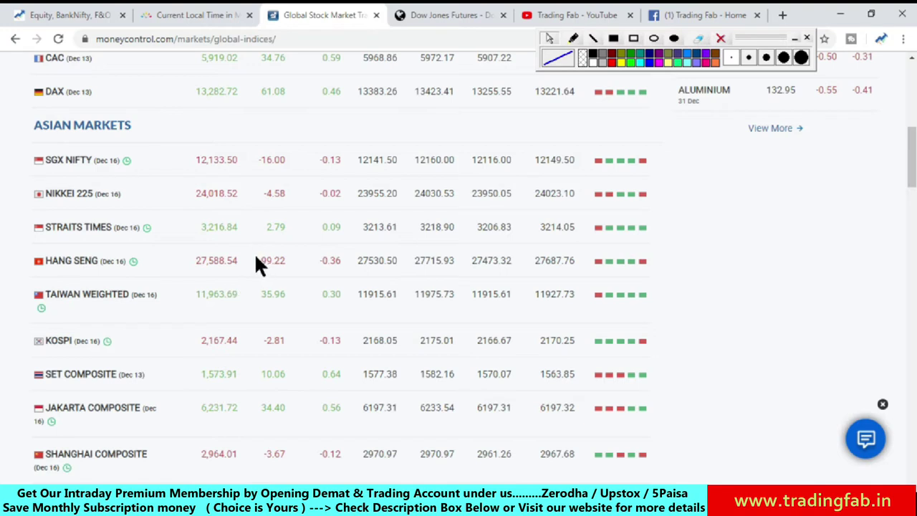
left_click(422, 16)
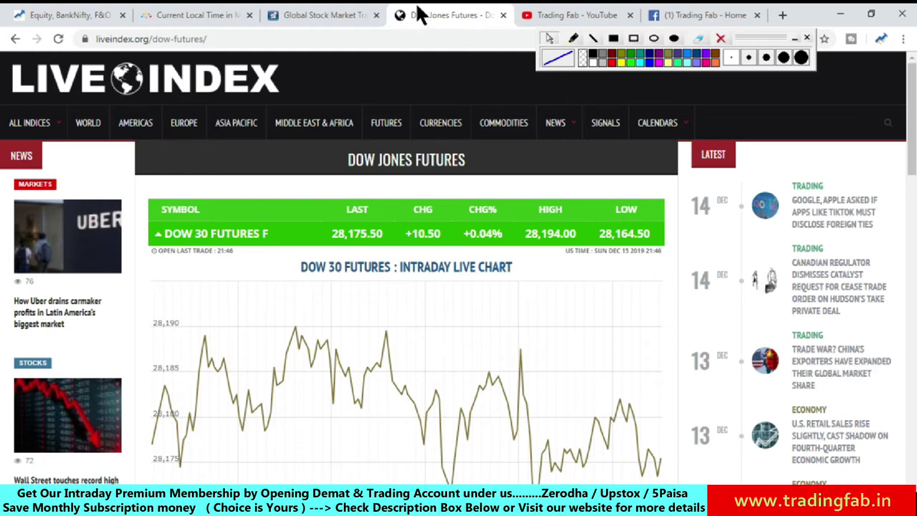
Switch to TradeTiger and examine the weekly NIFTY chart in a maximized window, focusing on the most recent candles
key("alt+Tab")
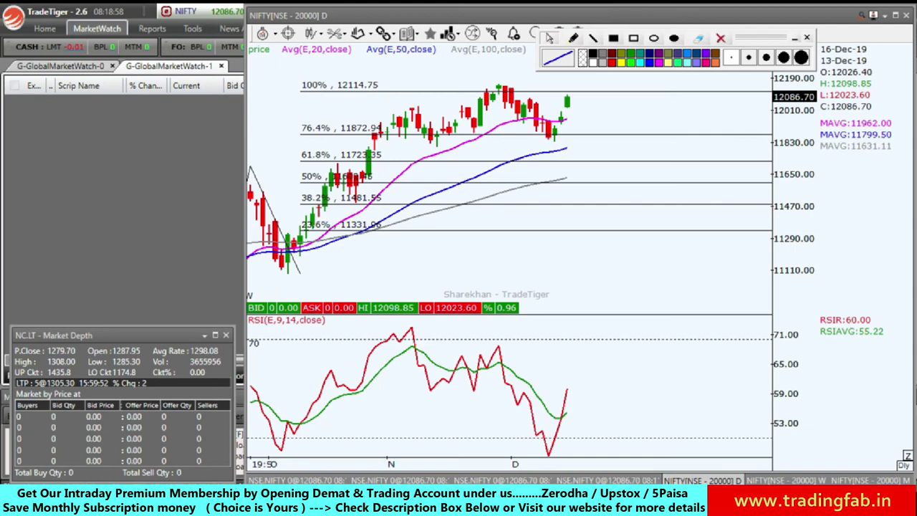
left_click(895, 15)
key("w")
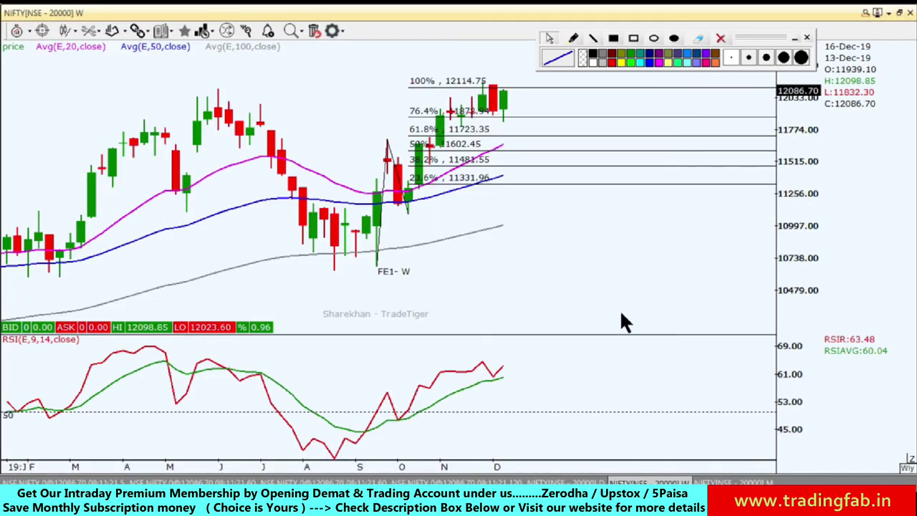
scroll(579, 262, "up", 3)
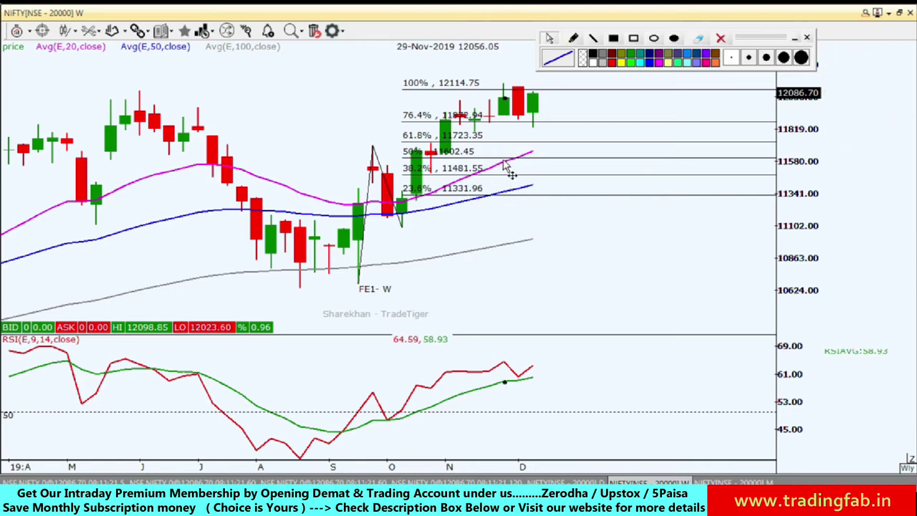
scroll(485, 116, "up", 2)
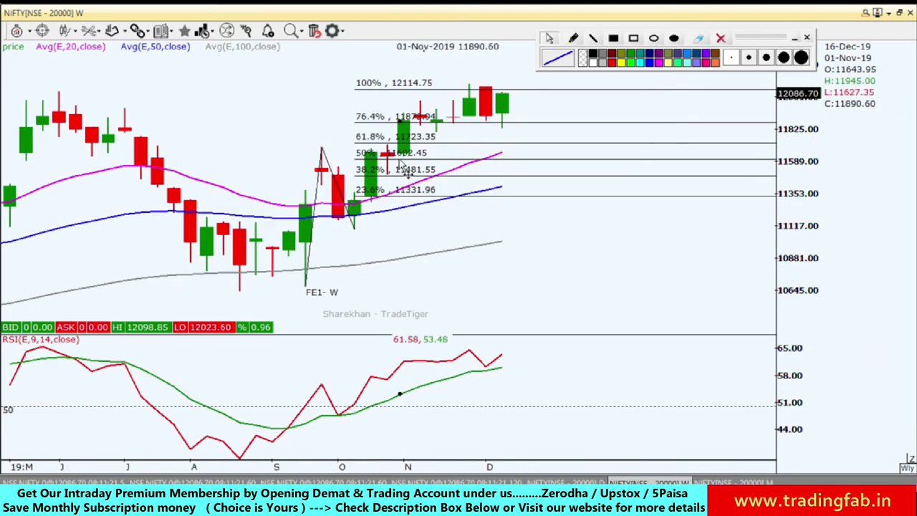
scroll(403, 167, "up", 1)
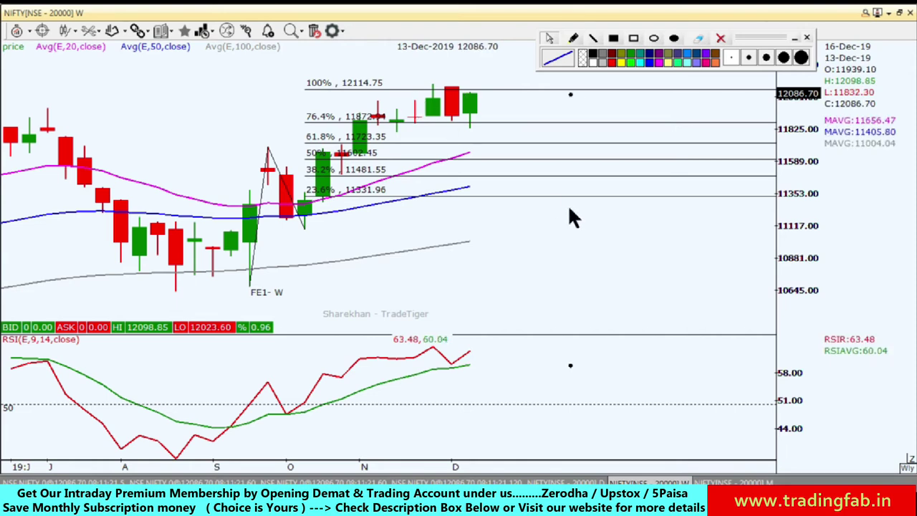
Open the daily NIFTY chart and trace the late November to December price swings freehand in blue as three peaks
left_click(572, 480)
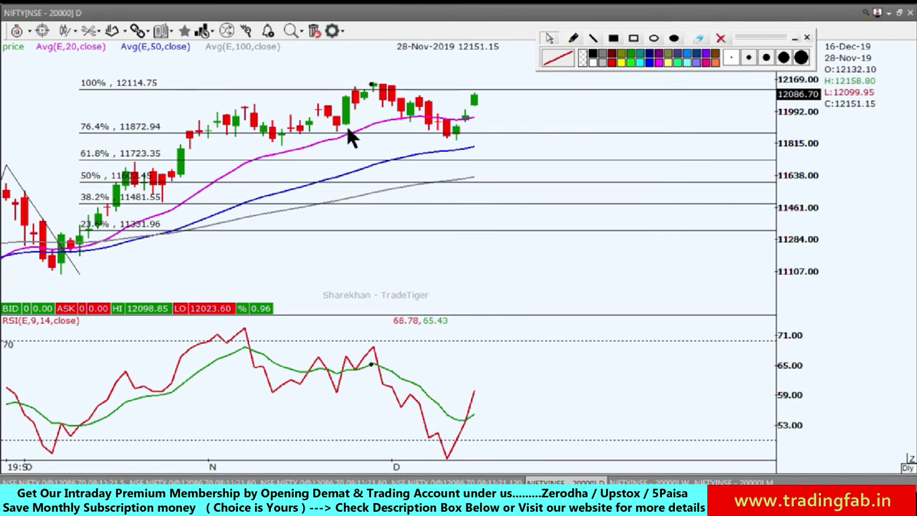
left_click(574, 41)
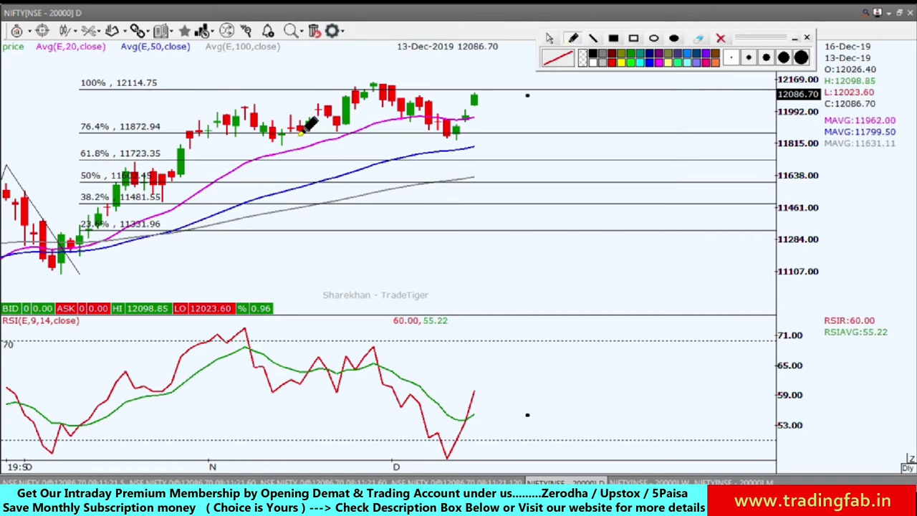
left_click_drag(301, 131, 322, 102)
left_click(653, 64)
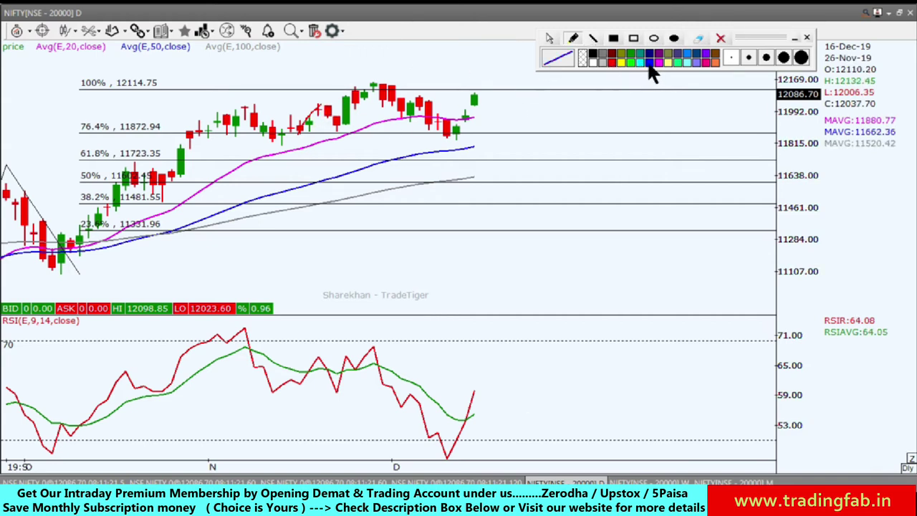
mouse_move(301, 132)
left_mouse_down()
mouse_move(320, 105)
mouse_move(341, 129)
mouse_move(374, 83)
mouse_move(406, 114)
mouse_move(425, 94)
mouse_move(431, 117)
left_mouse_up()
Draw a straight red neckline beneath the three traced peaks on the daily chart, and clear the annotations
left_click(592, 38)
left_click(612, 62)
left_click_drag(293, 134, 450, 112)
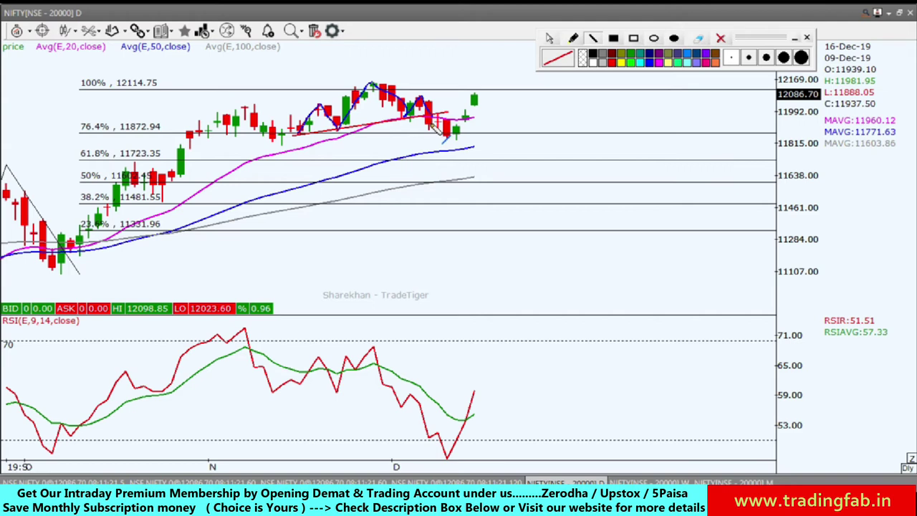
left_click(549, 38)
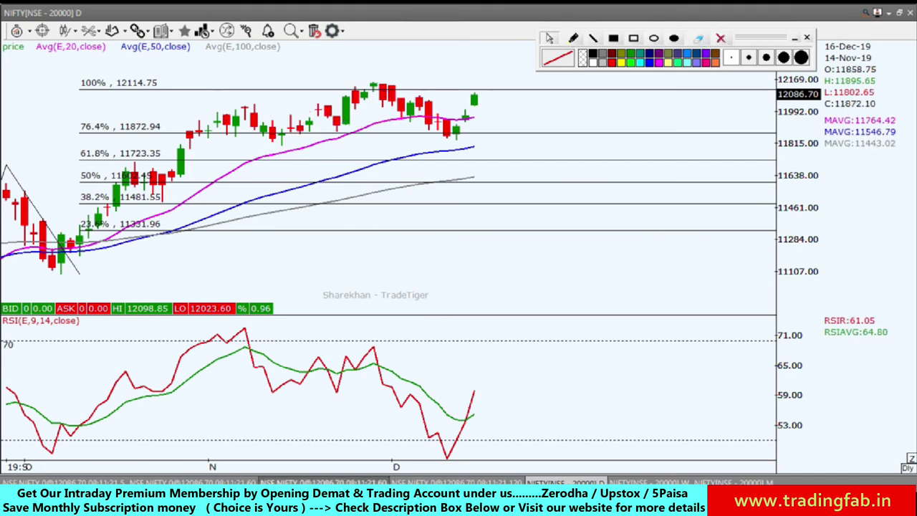
Open the 60-minute NIFTY chart and view it as a line chart, a Renko chart and candlesticks again
left_click(323, 482)
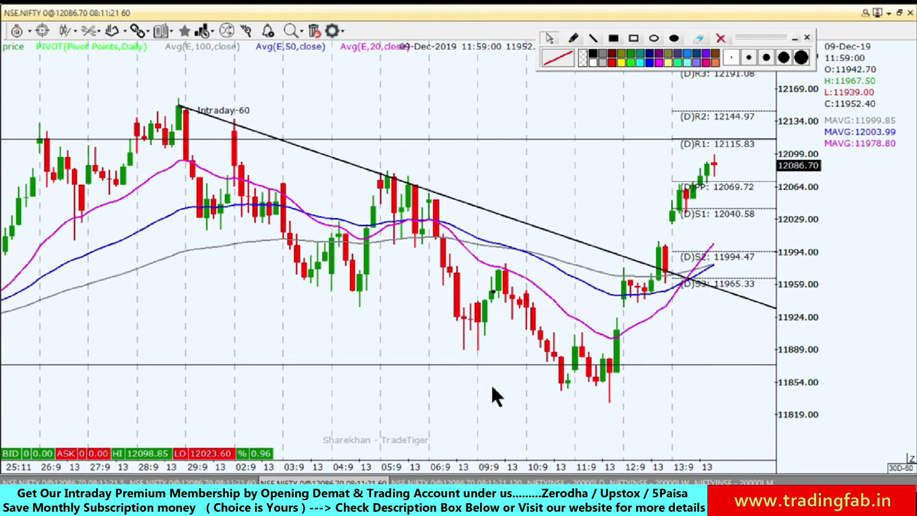
key("ctrl+l")
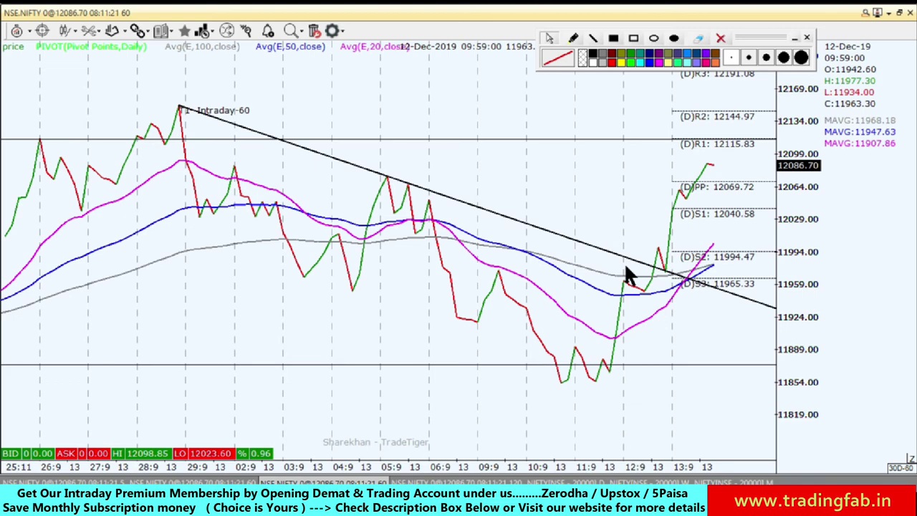
key("ctrl+Tab")
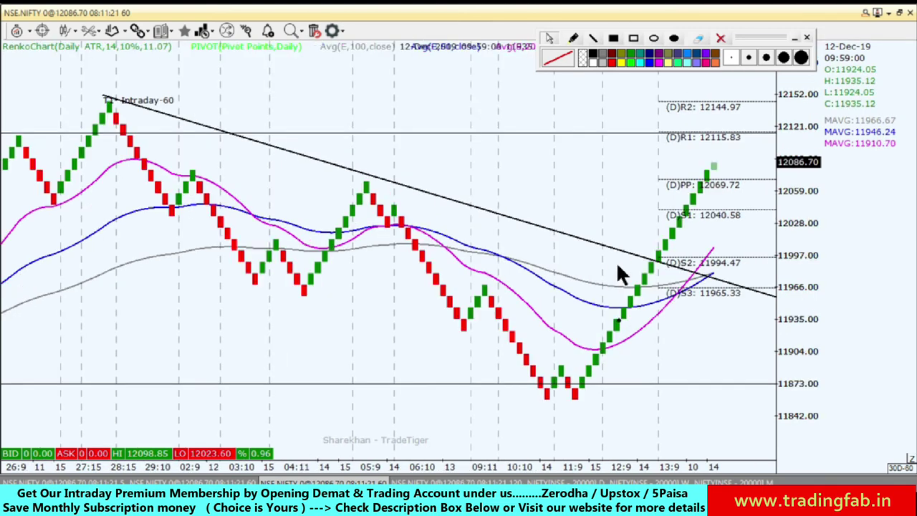
key("ctrl+Tab")
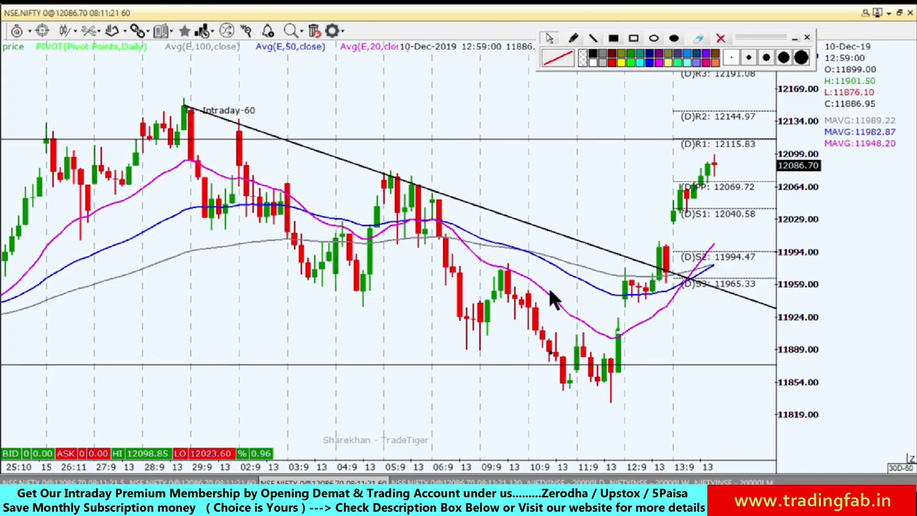
Delete the descending trendline and the two old horizontal lines from the 60-minute NIFTY chart
left_click(586, 245)
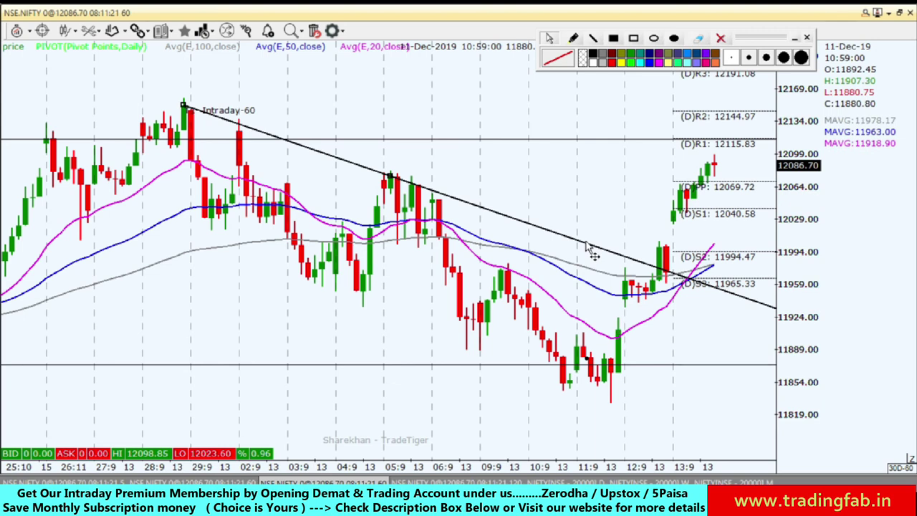
key("Delete")
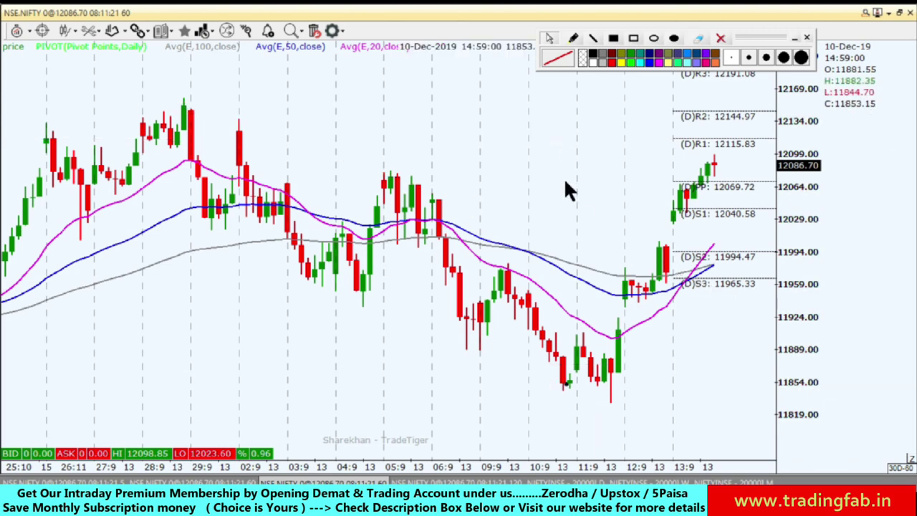
Place three horizontal support lines below the latest price at about 12069.84, 12050.33 and 12031.49
scroll(567, 190, "up", 2)
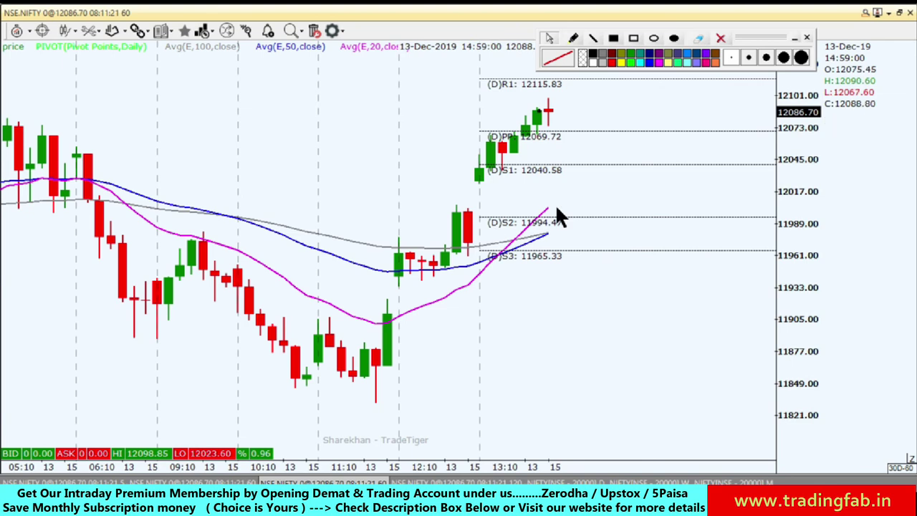
scroll(566, 197, "down", 2)
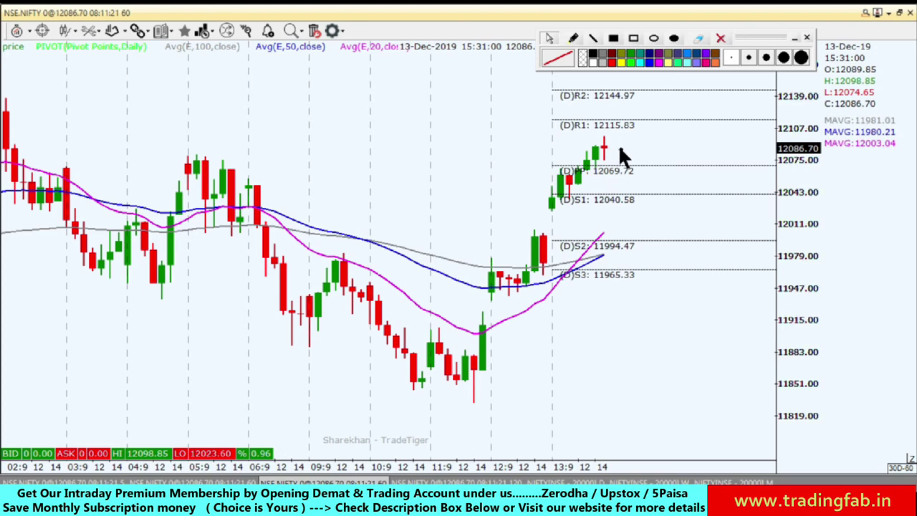
left_click_drag(618, 145, 617, 165)
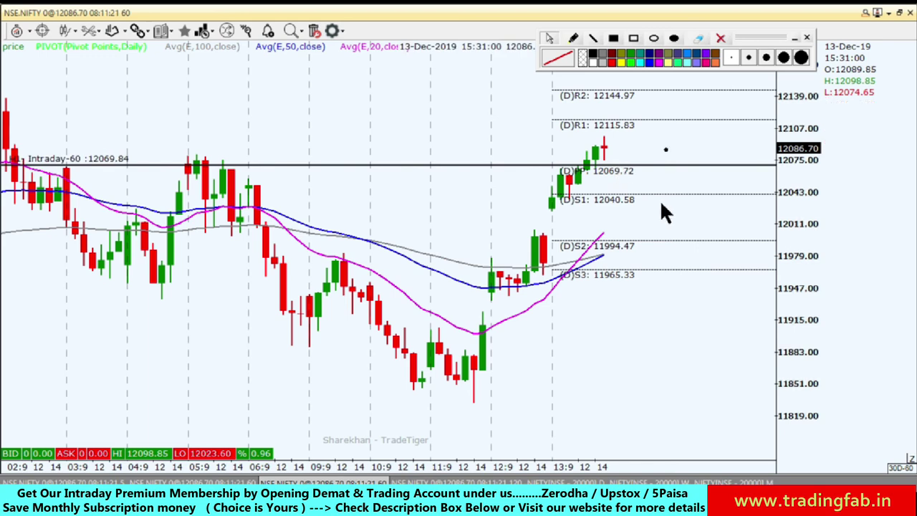
left_click(619, 181)
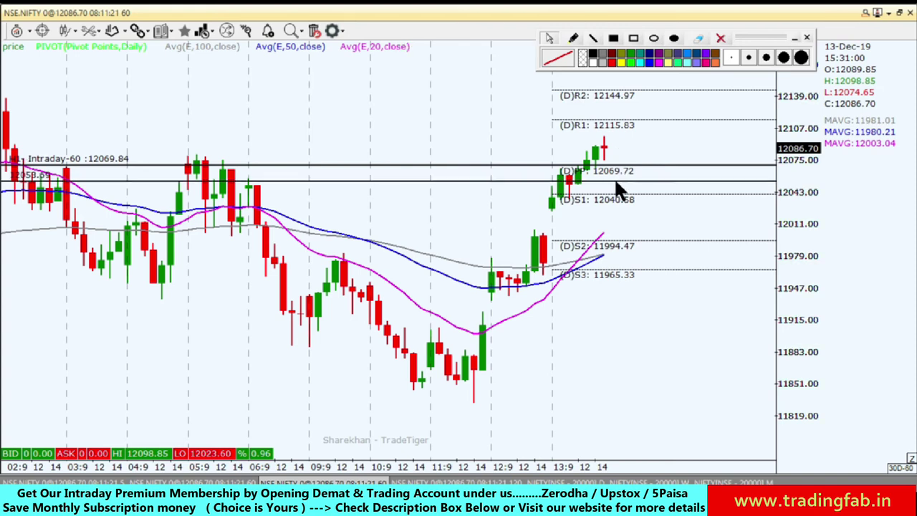
left_click_drag(615, 183, 615, 181)
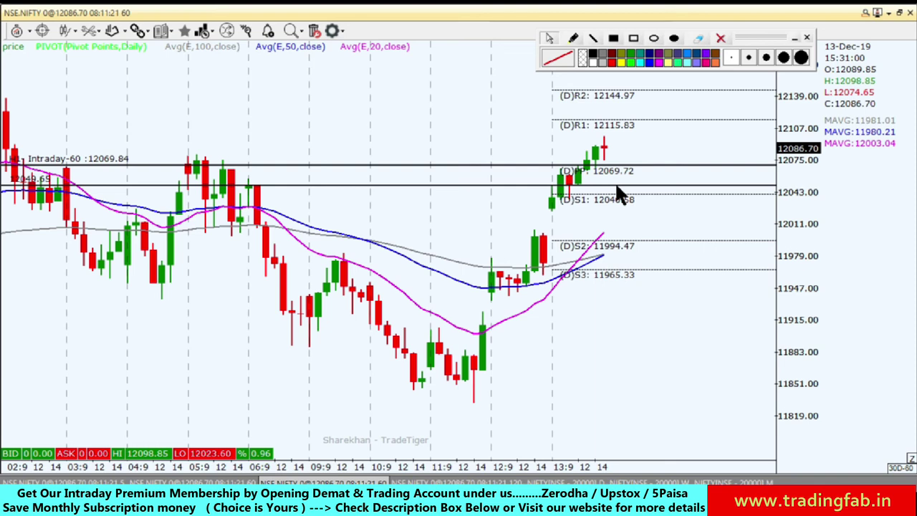
left_click_drag(615, 181, 615, 180)
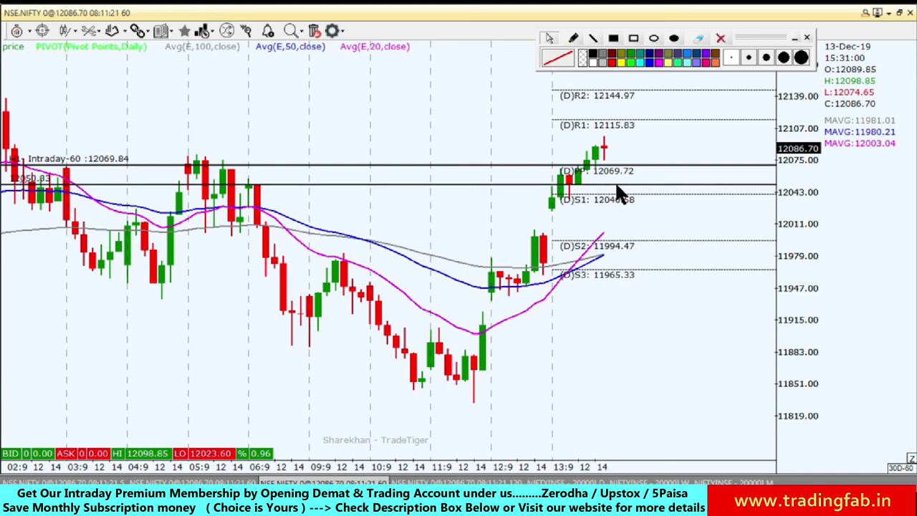
left_click_drag(614, 180, 615, 181)
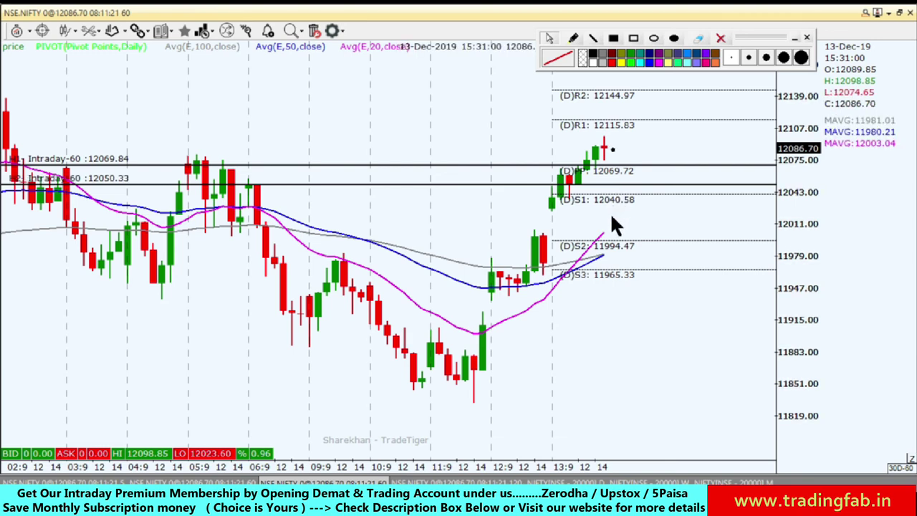
left_click_drag(610, 215, 607, 200)
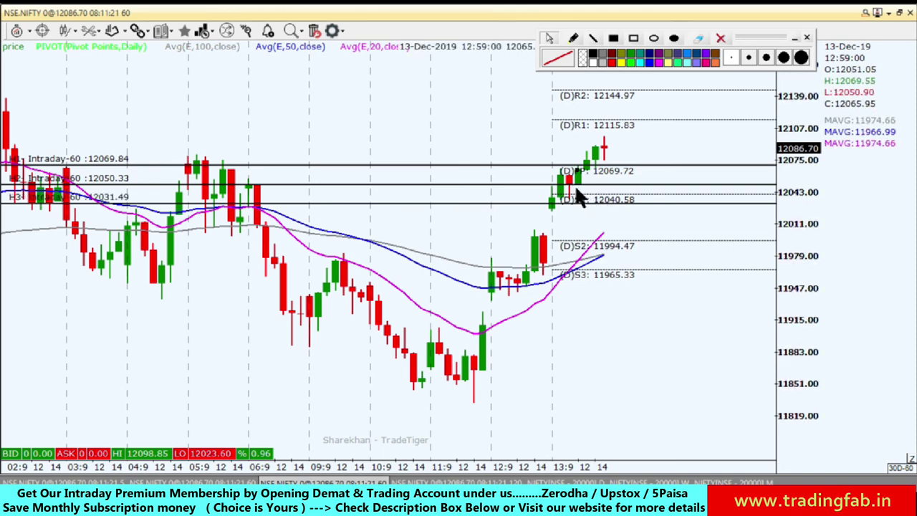
Place three horizontal resistance lines above the latest price at about 12098.10, 12115.53 and 12134.99
left_click(626, 136)
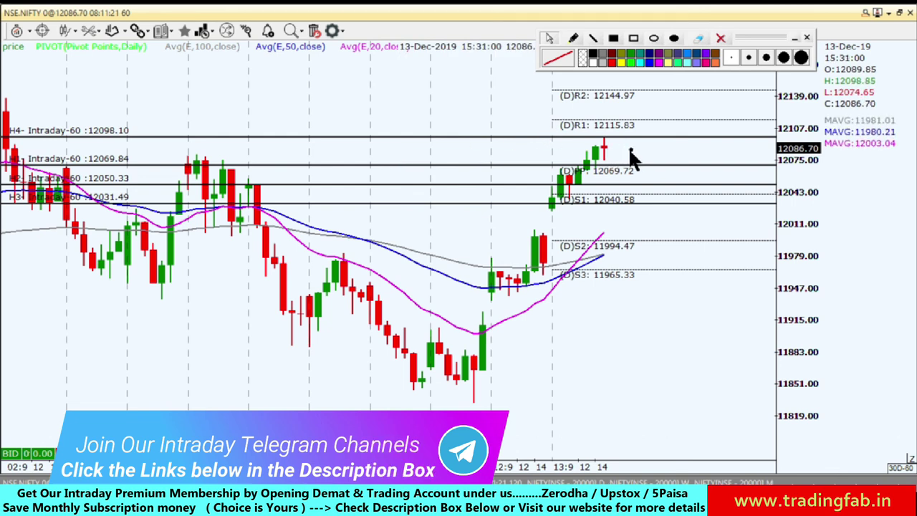
scroll(634, 154, "up", 3)
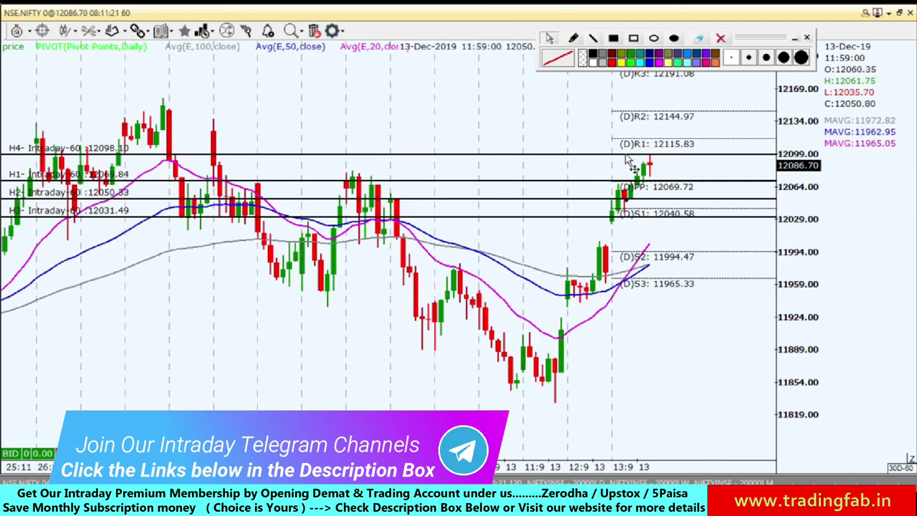
left_click(631, 152)
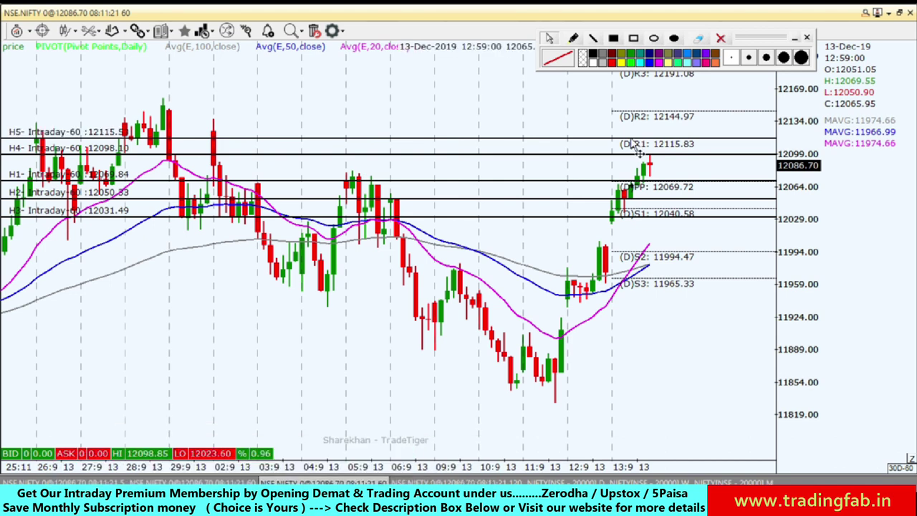
left_click(613, 127)
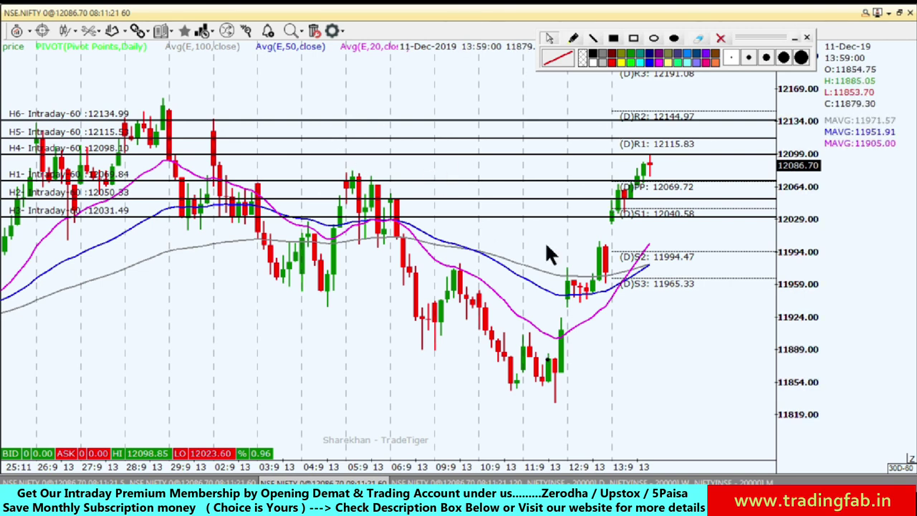
scroll(545, 244, "up", 2)
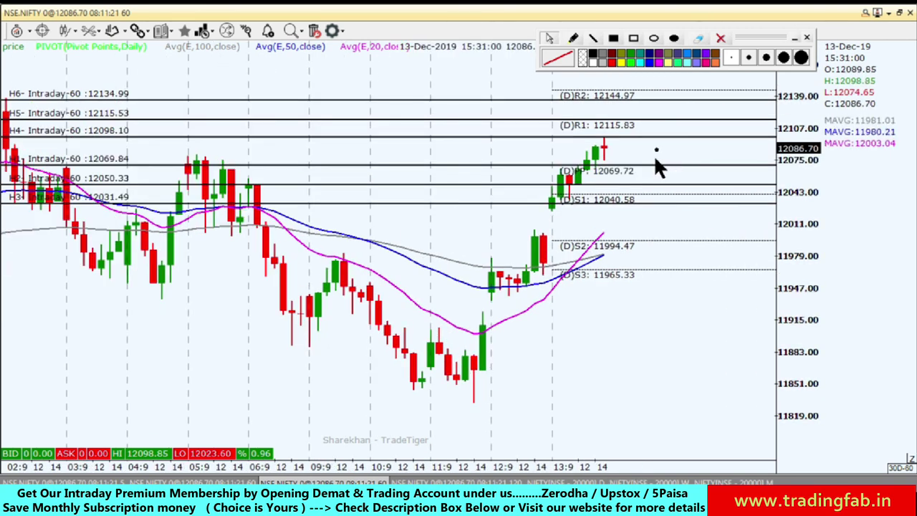